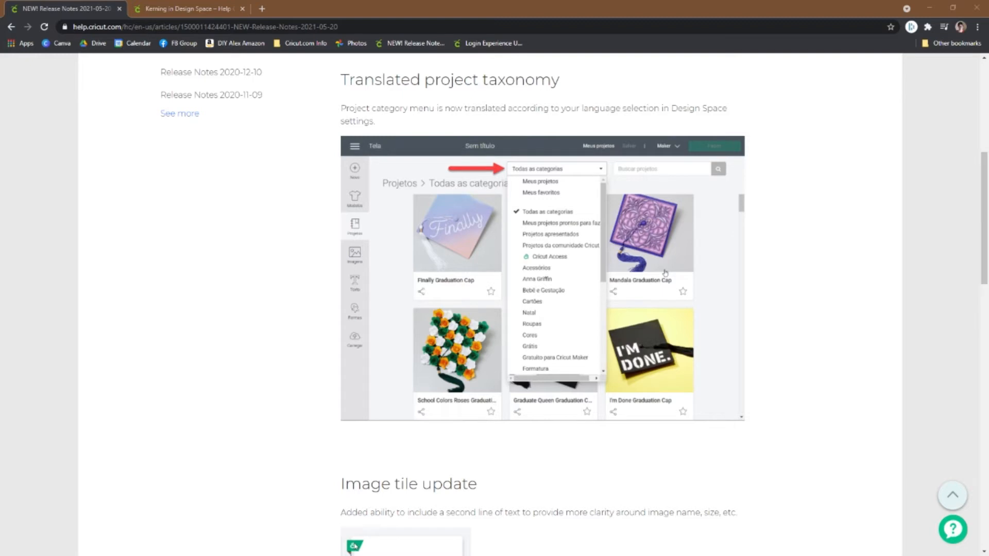
Step: Read through the 2021-05-20 release notes, including the image tile update and bug fixes sections
scroll(665, 273, "down", 6)
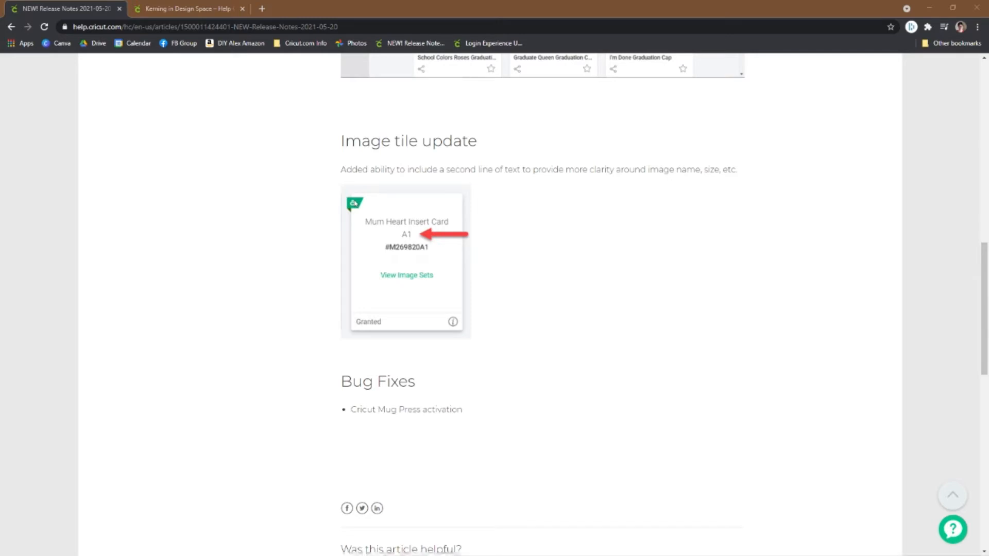
scroll(489, 304, "up", 2)
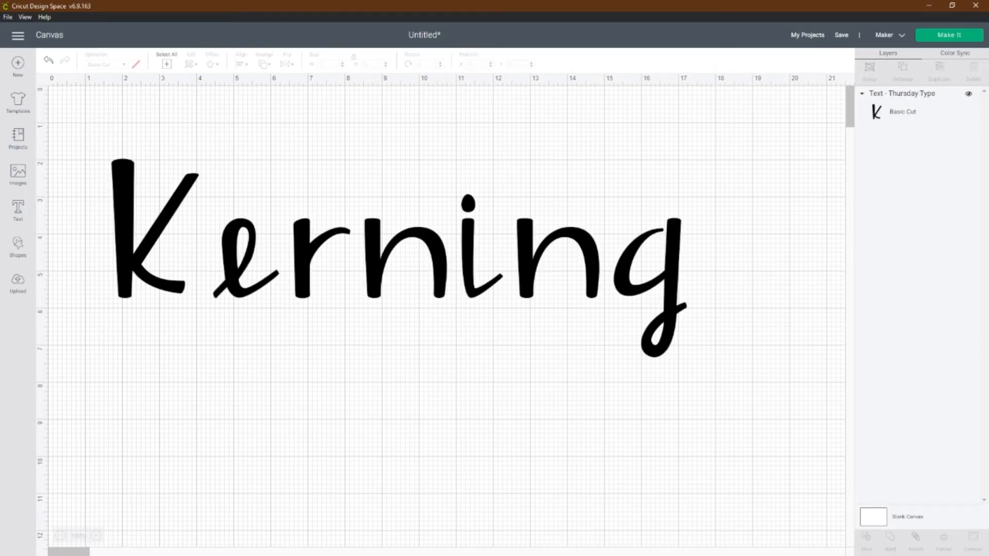
Step: Set the letter space of the "Kerning" text to 0
left_click(399, 258)
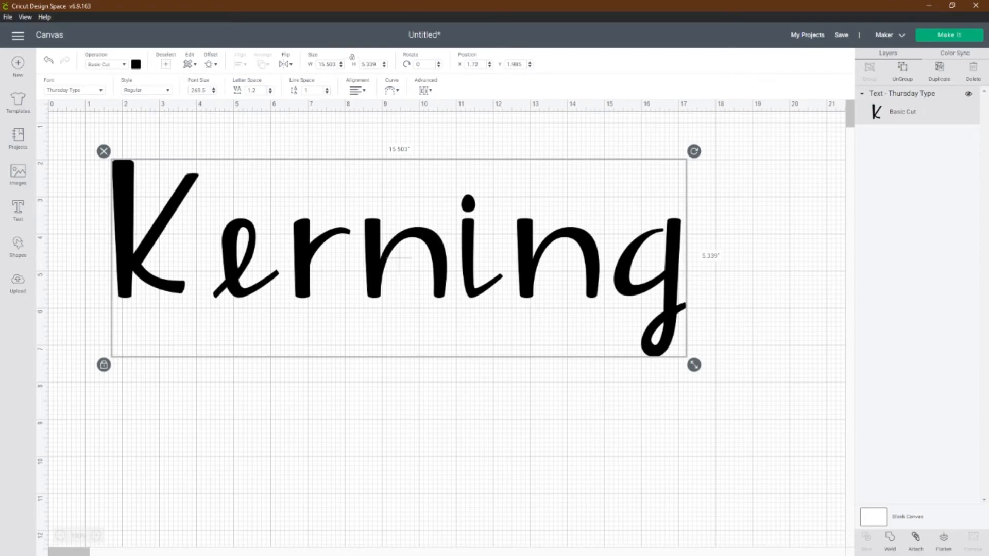
left_click(253, 90)
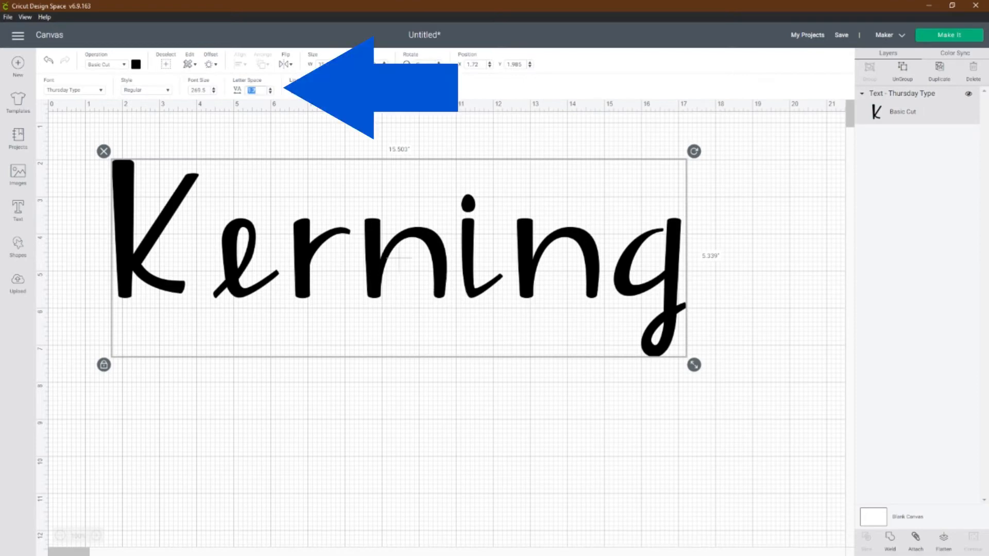
type("0")
key("Return")
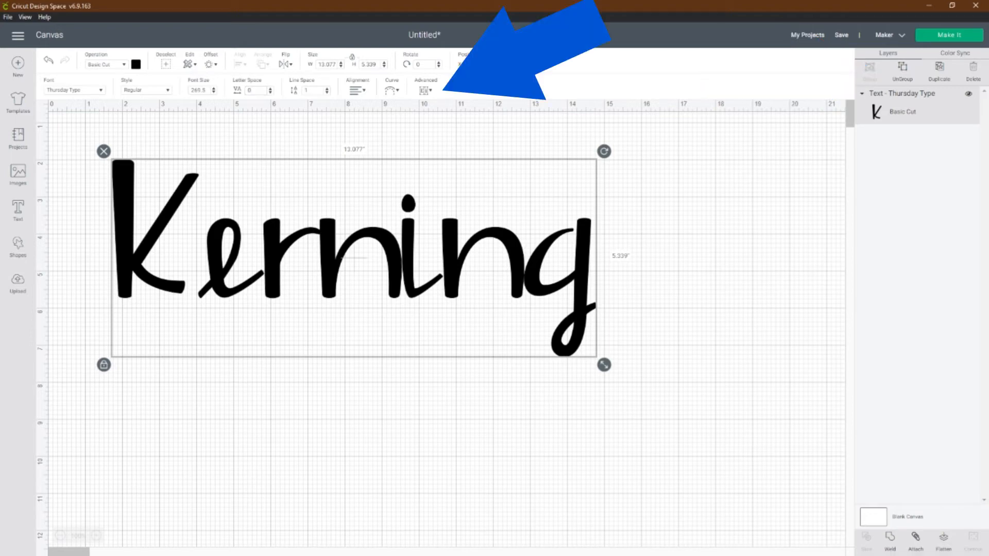
Step: Ungroup the "Kerning" text to letters and manually reposition the e, r and first n to tighten their spacing
left_click(425, 91)
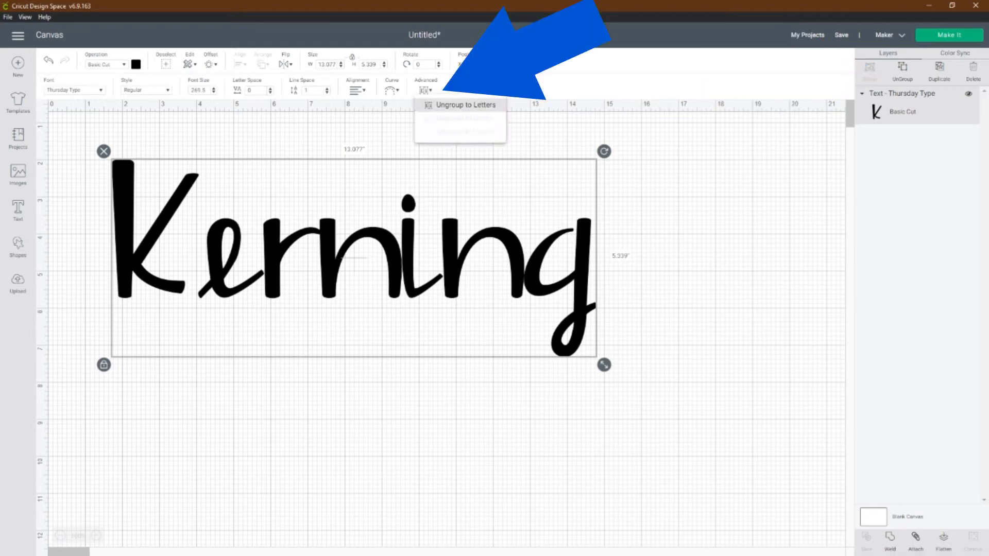
left_click(465, 105)
left_click(229, 256)
left_click_drag(229, 256, 213, 249)
left_click_drag(290, 257, 269, 257)
left_click_drag(359, 264, 346, 262)
left_click(563, 289)
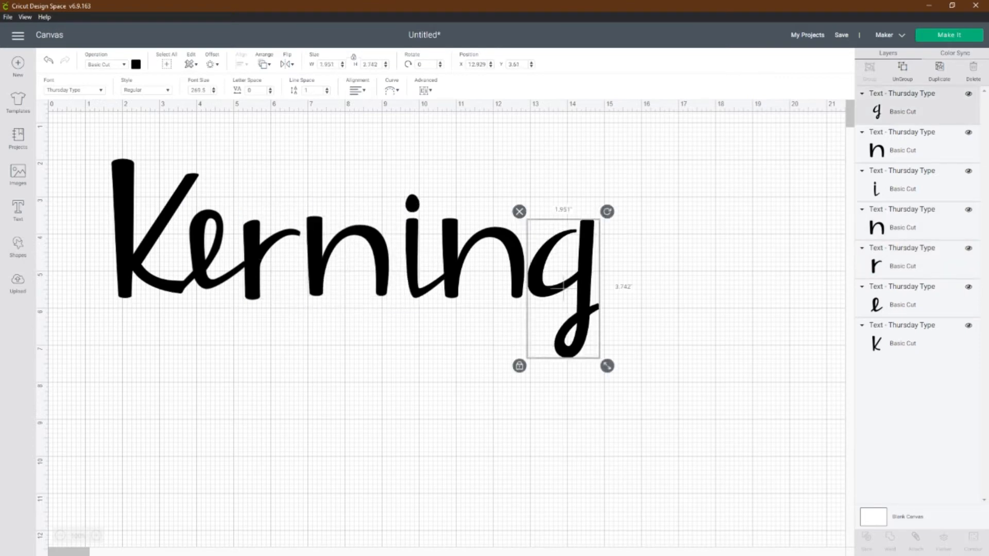
left_click_drag(94, 130, 275, 230)
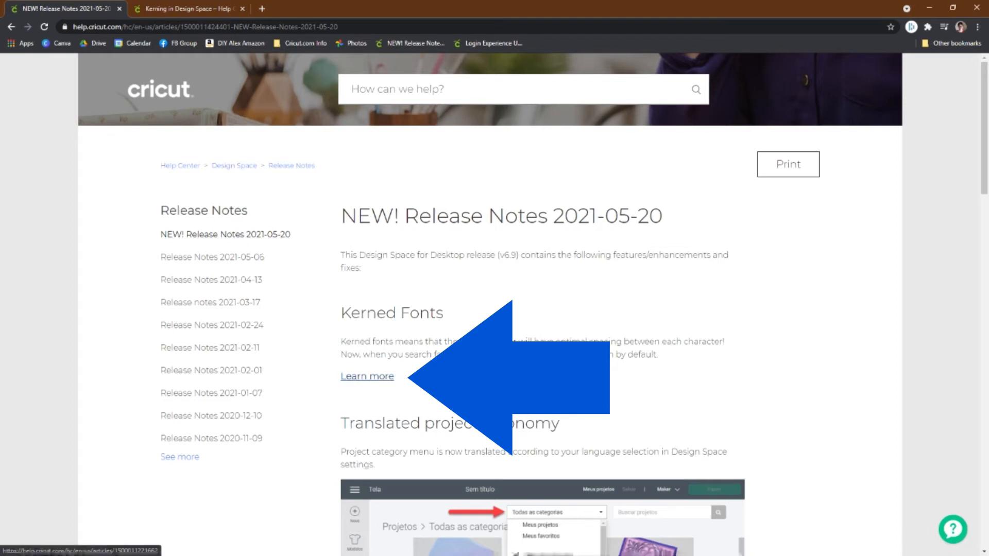
Step: View the Kerning in Design Space help article
left_click(188, 9)
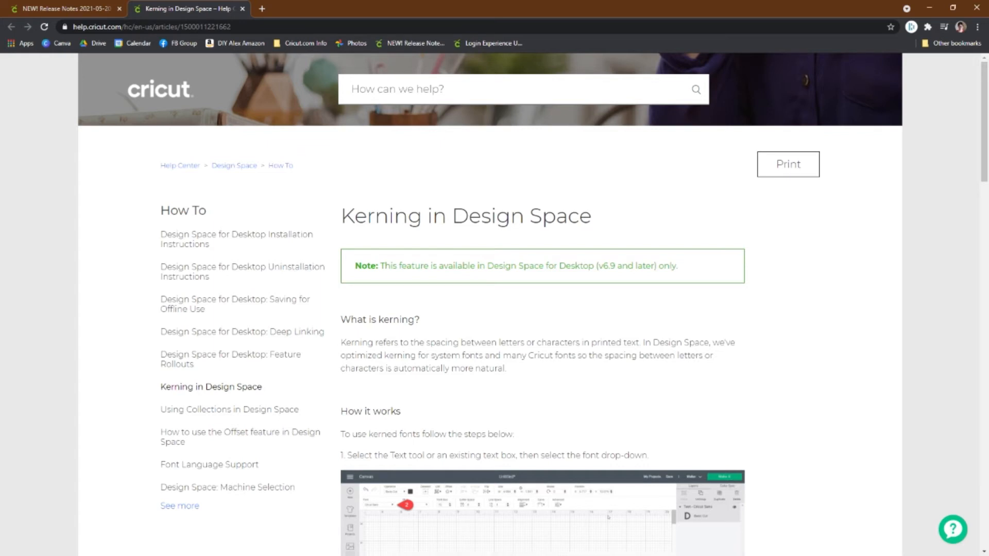
Step: Switch to Cricut Design Space and add the text "Design Space v6.9" to the canvas
key("alt+Tab")
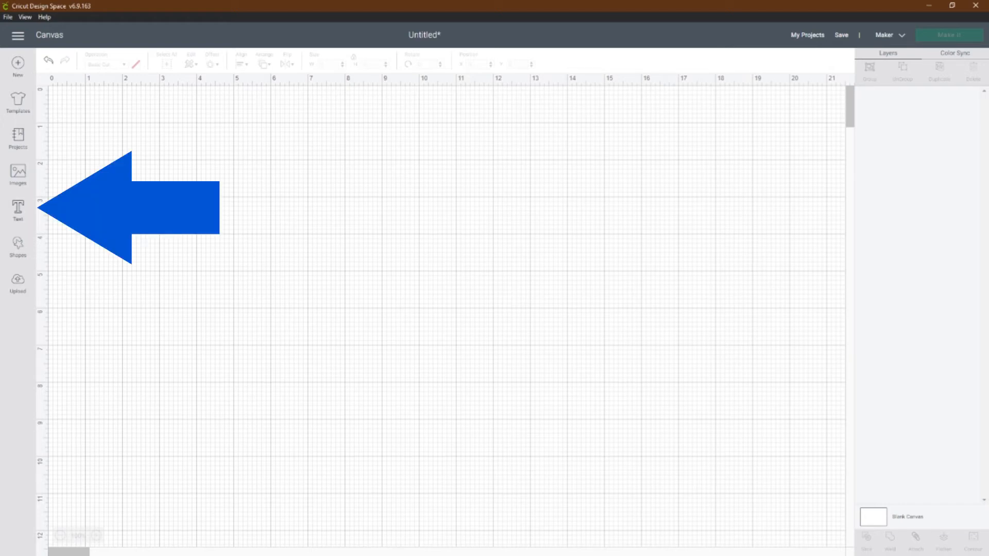
left_click(18, 210)
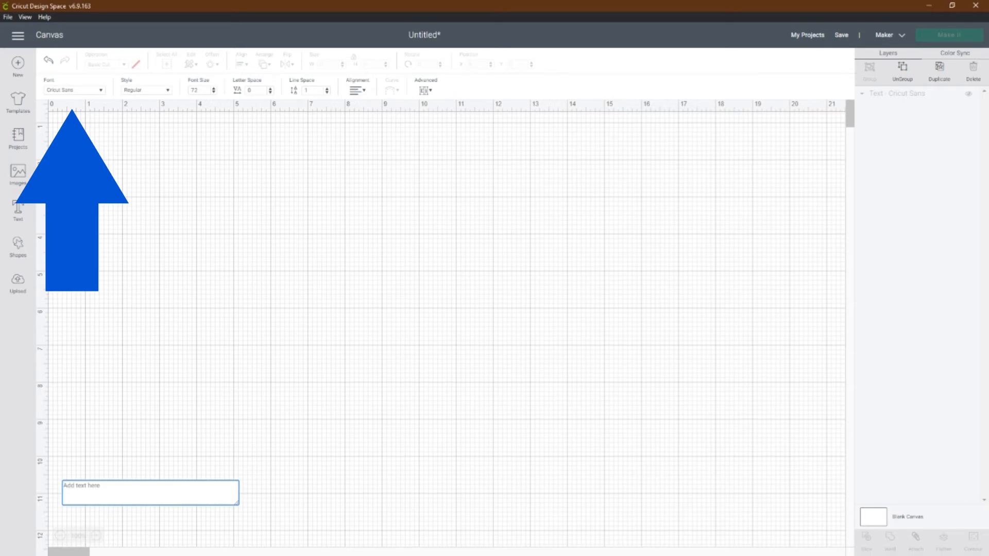
type("D")
Step: Browse the text's available fonts with the Only Kerned Fonts filter off and on, and check its style options
left_click(74, 90)
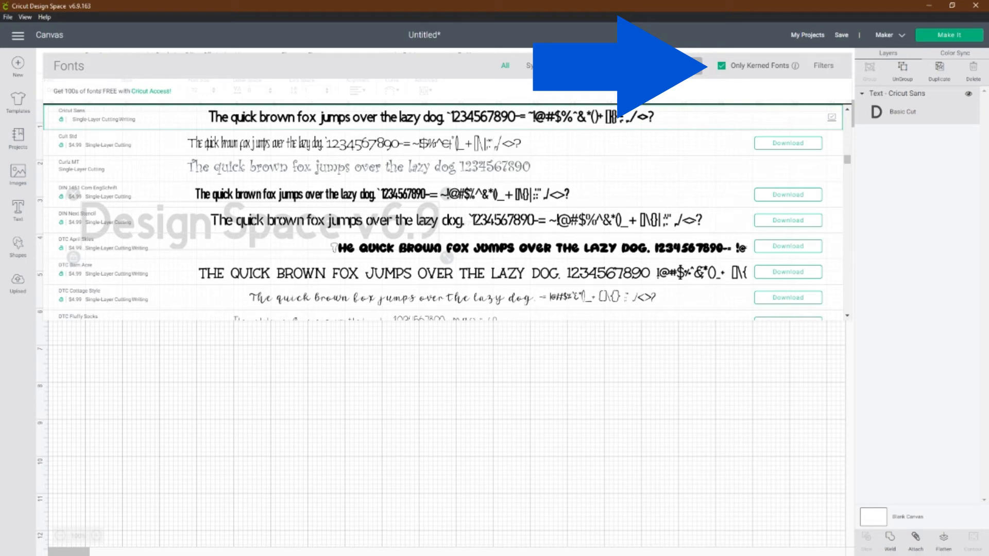
left_click(721, 66)
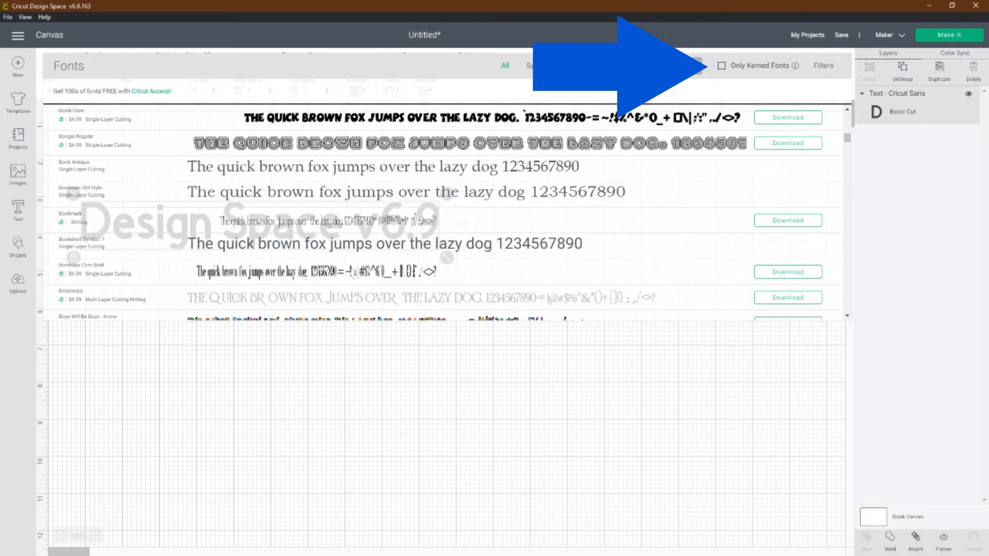
left_click(721, 66)
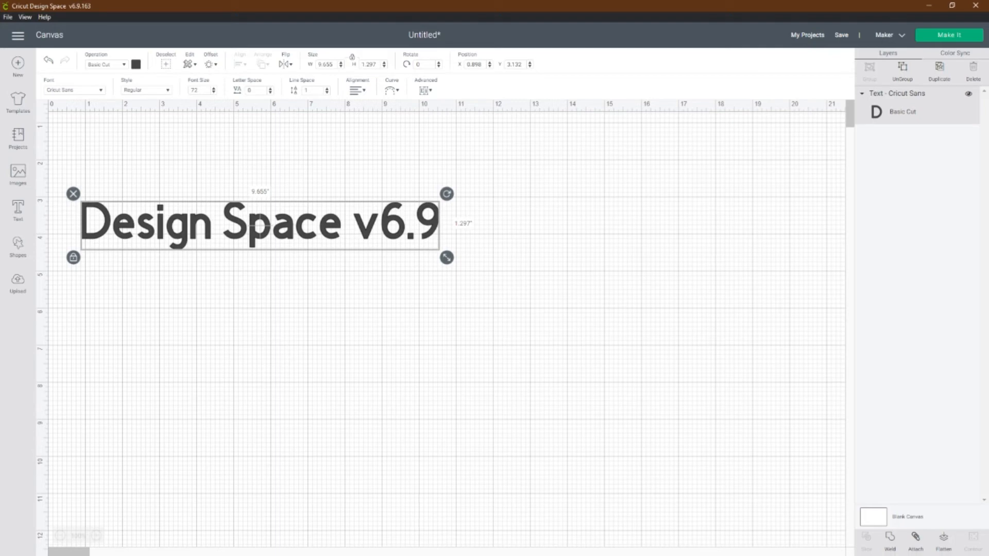
left_click(147, 90)
left_click(146, 90)
left_click(75, 90)
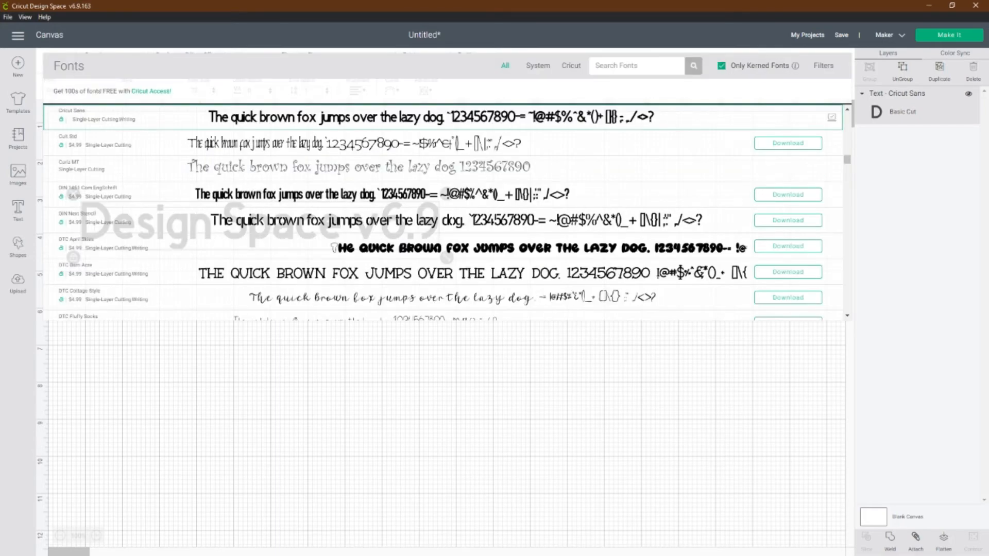
left_click(442, 402)
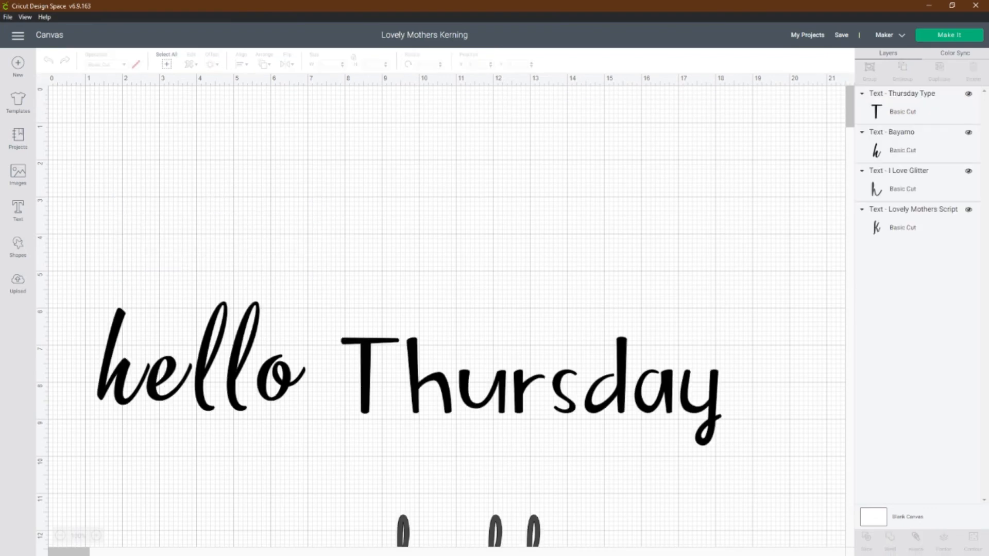
Step: Try opening the Bayamo "hello" text for editing, and undo the resulting change
scroll(446, 309, "down", 5)
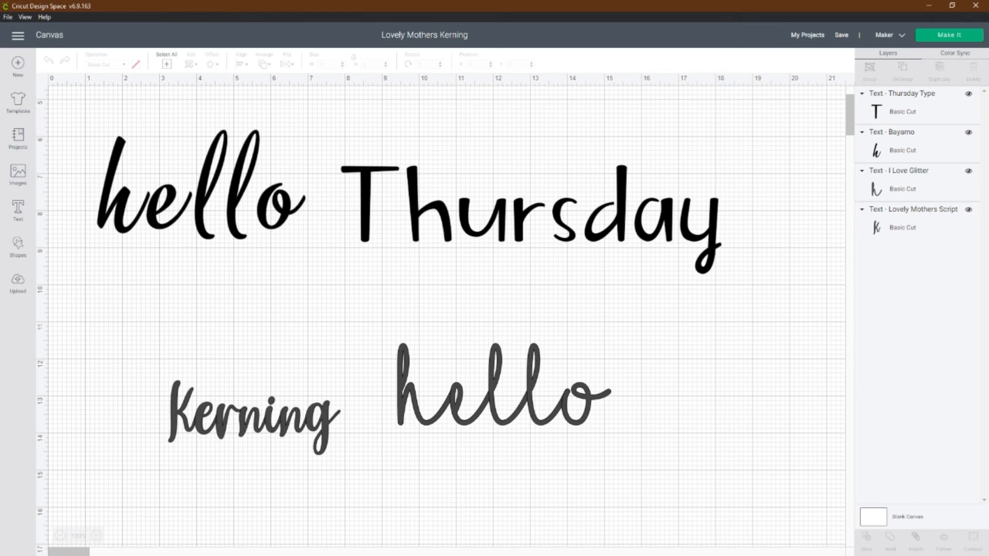
scroll(445, 309, "up", 5)
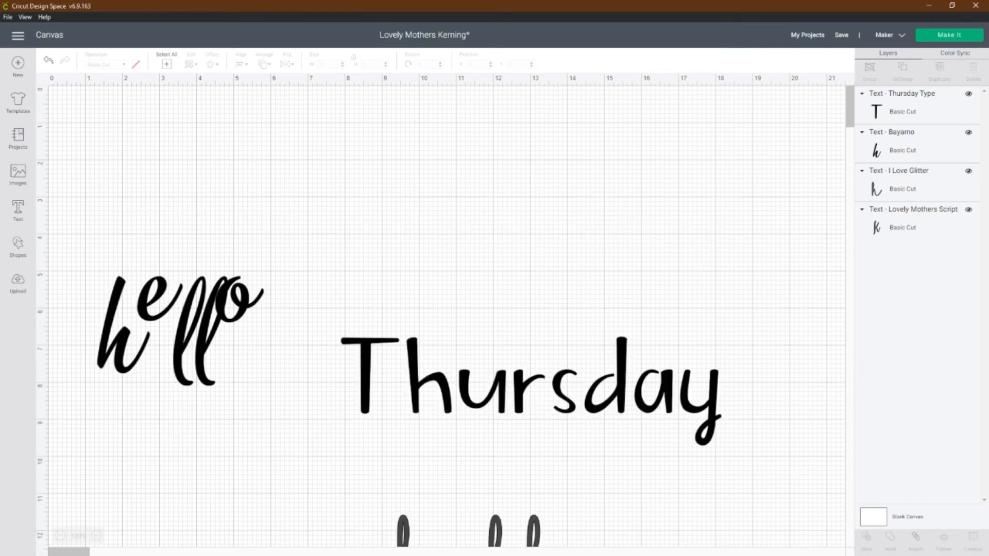
double_click(181, 331)
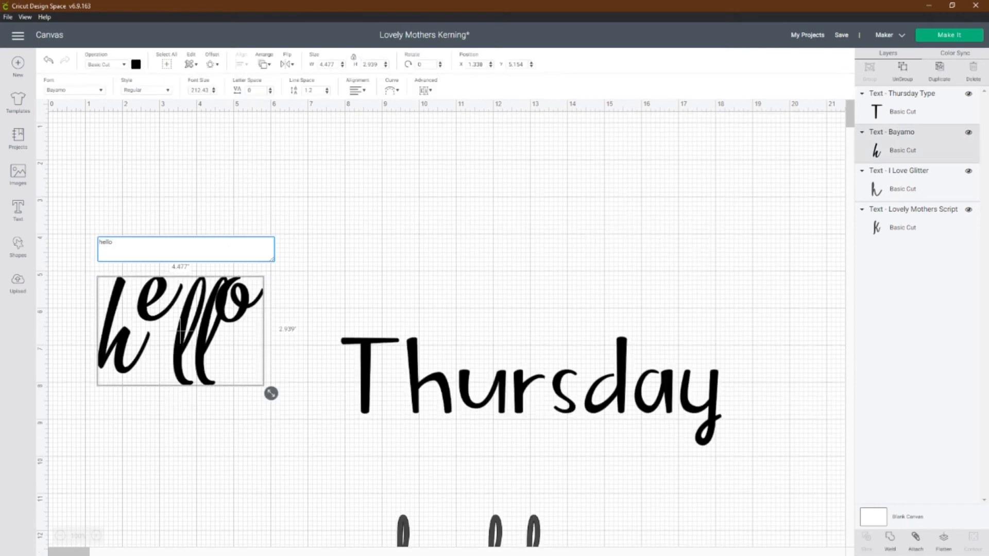
key("Escape")
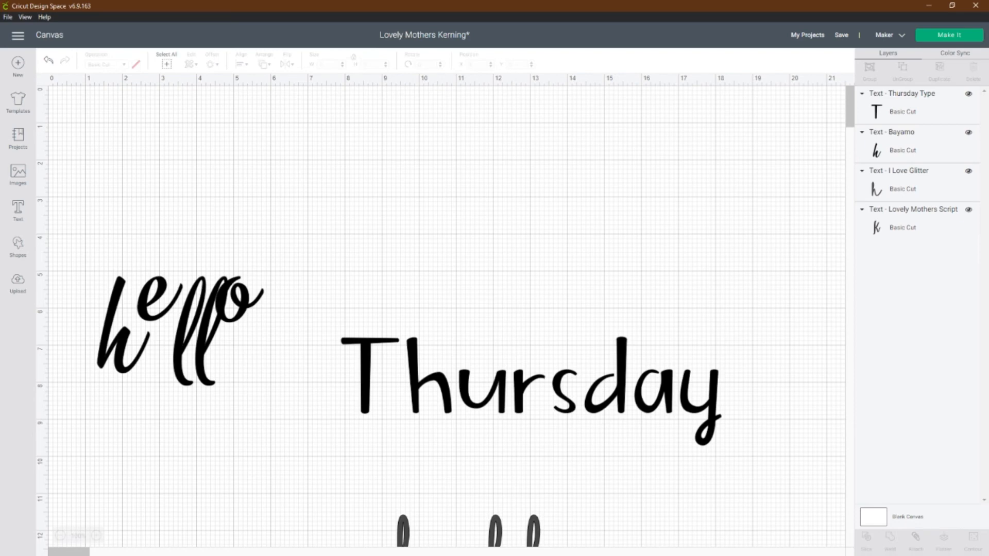
key("ctrl+z")
key("ctrl+z")
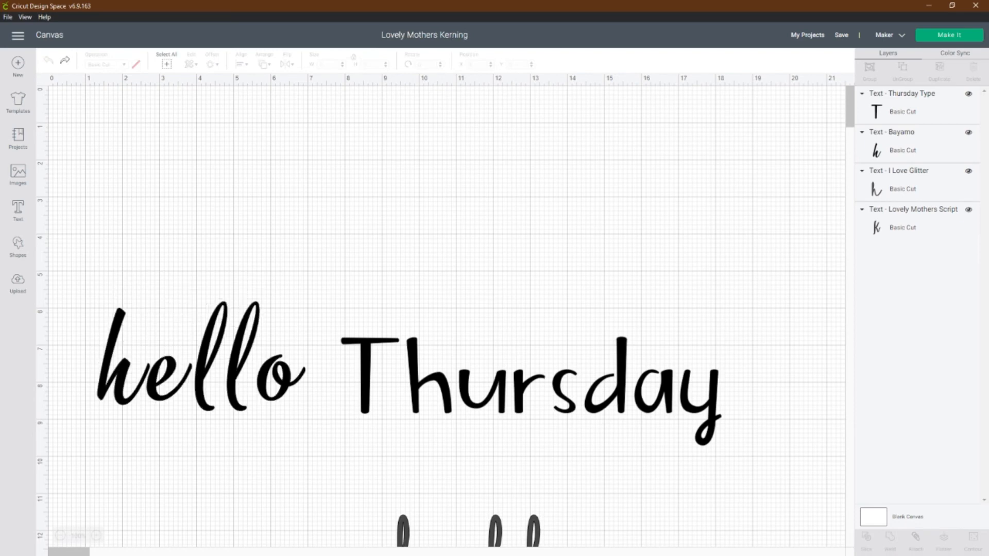
Step: Reapply the Bayamo font to the lower "hello" text
left_click(201, 356)
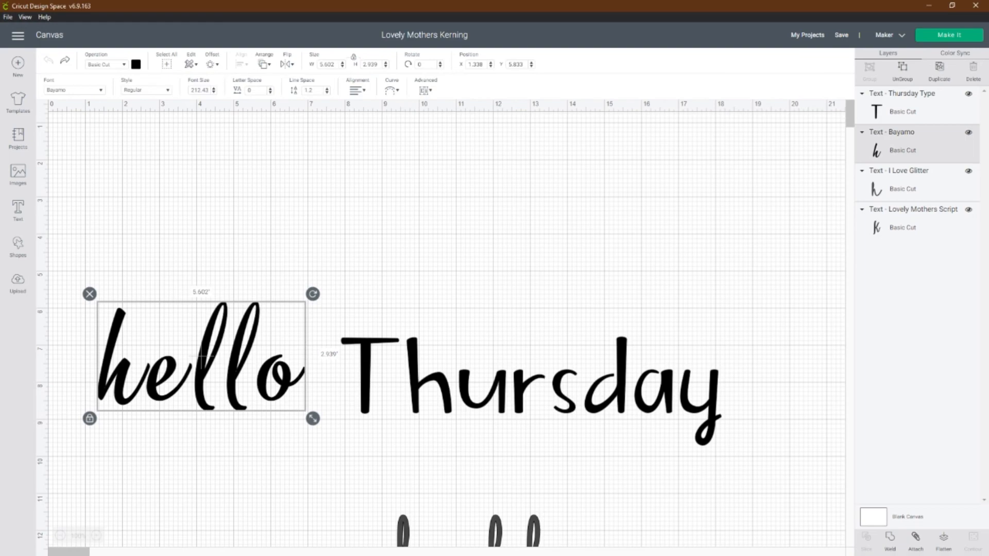
left_click(74, 90)
left_click(95, 117)
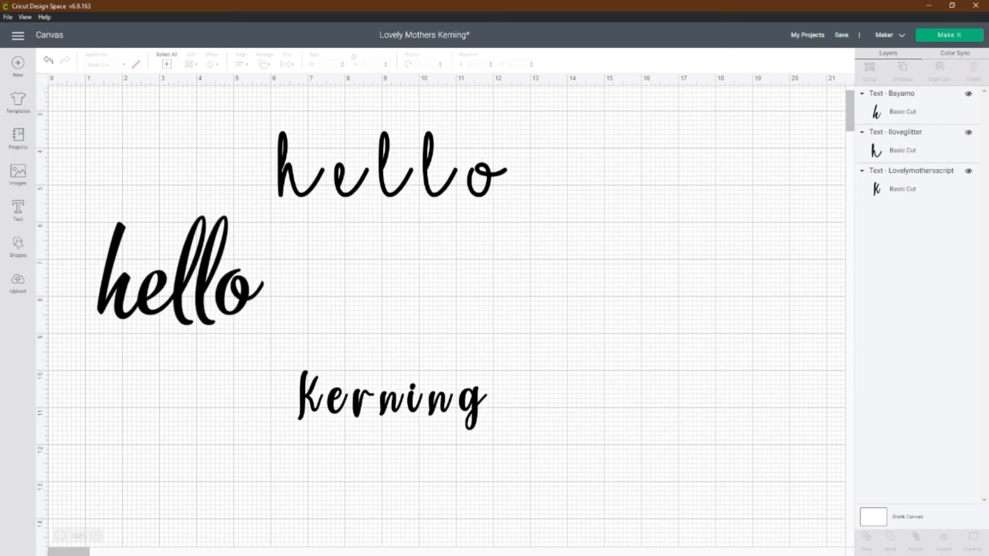
left_click(180, 288)
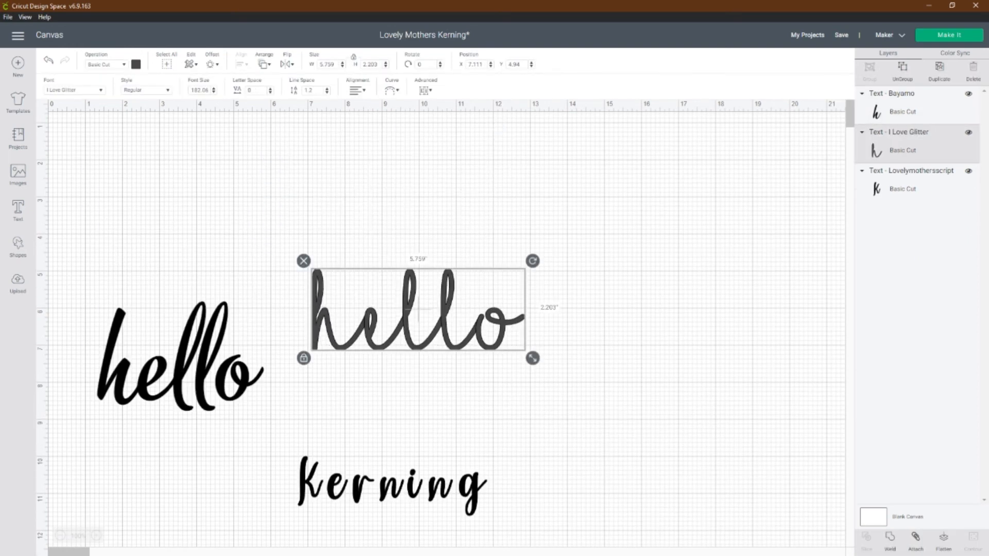
Step: Set the "Kerning" text's font to Lovely Mothers Script and move the text directly beneath the I Love Glitter "hello"
left_click(393, 481)
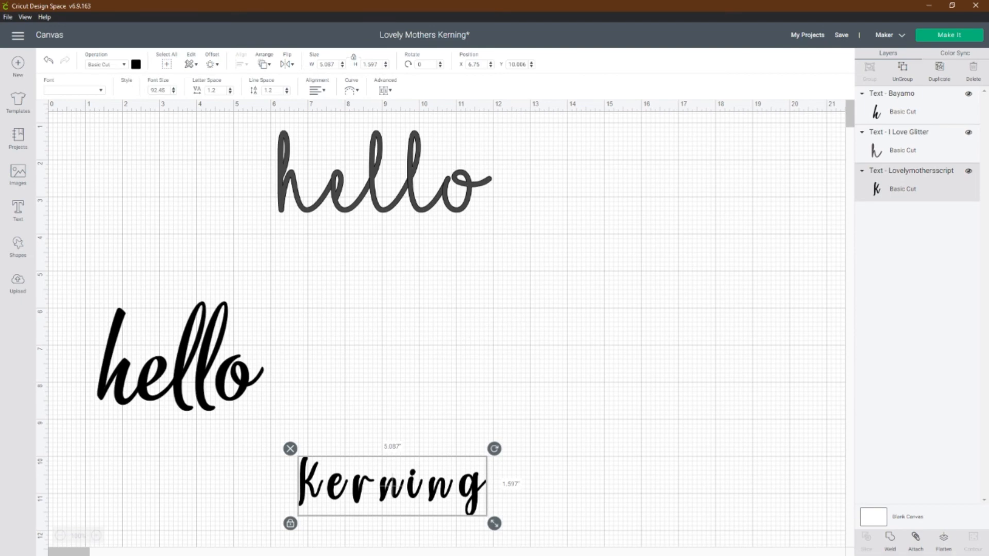
left_click(100, 91)
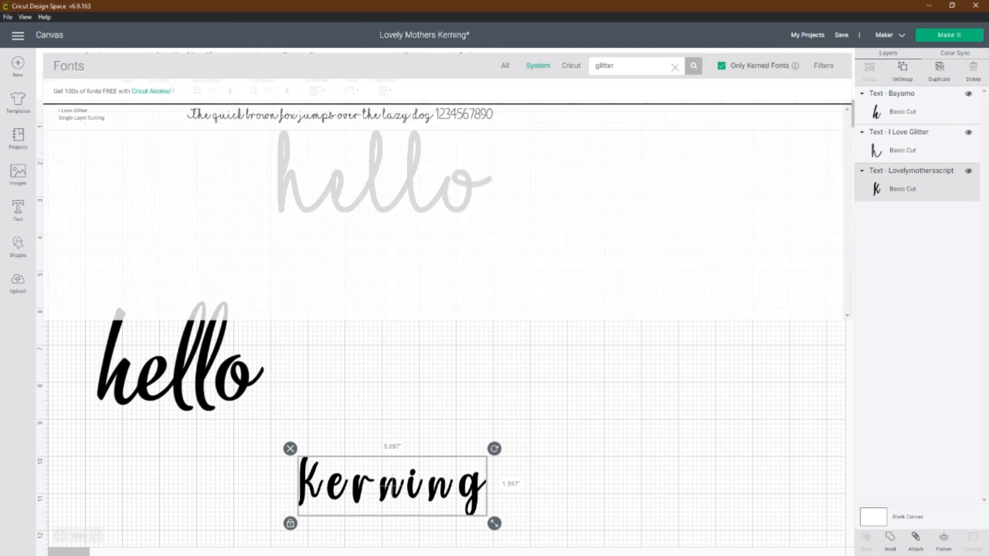
double_click(604, 66)
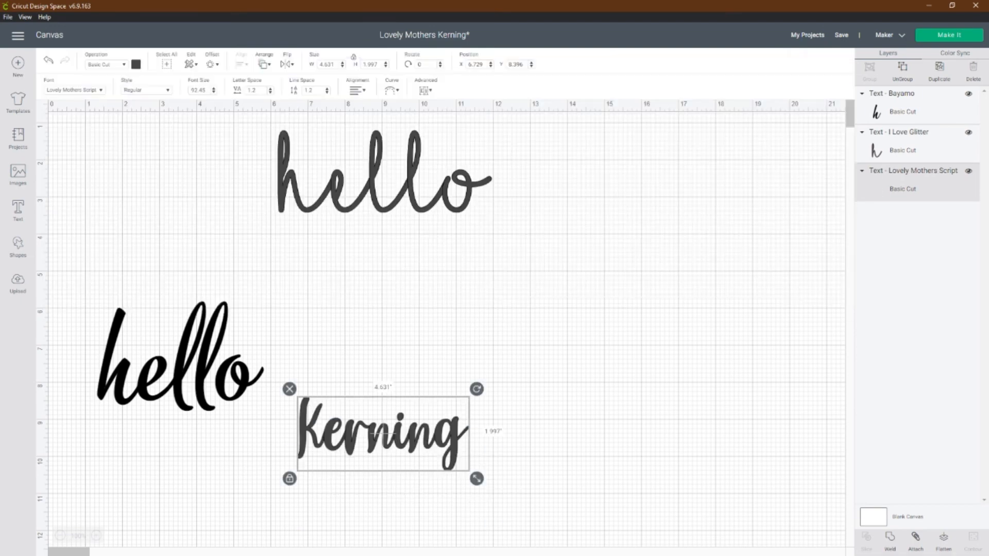
left_click_drag(383, 434, 365, 264)
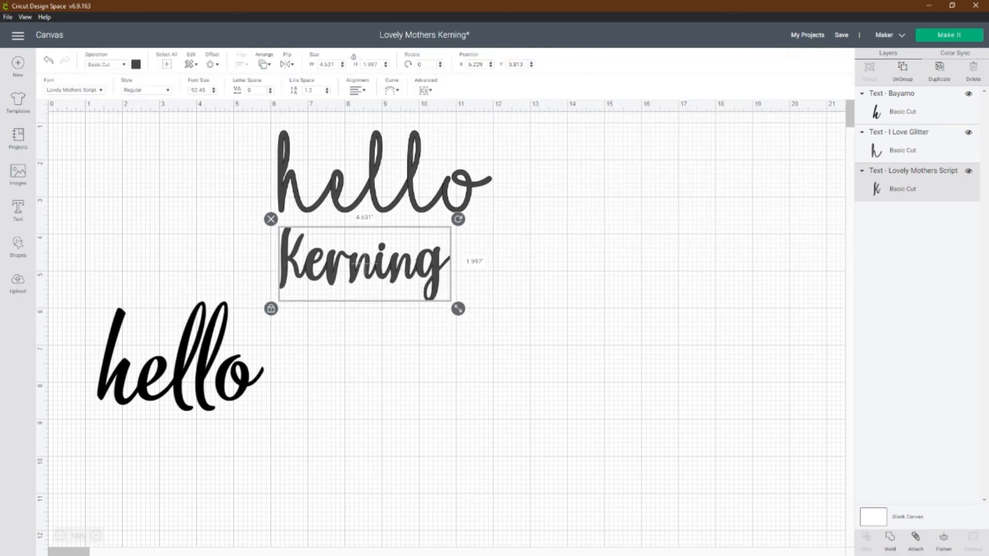
left_click(547, 330)
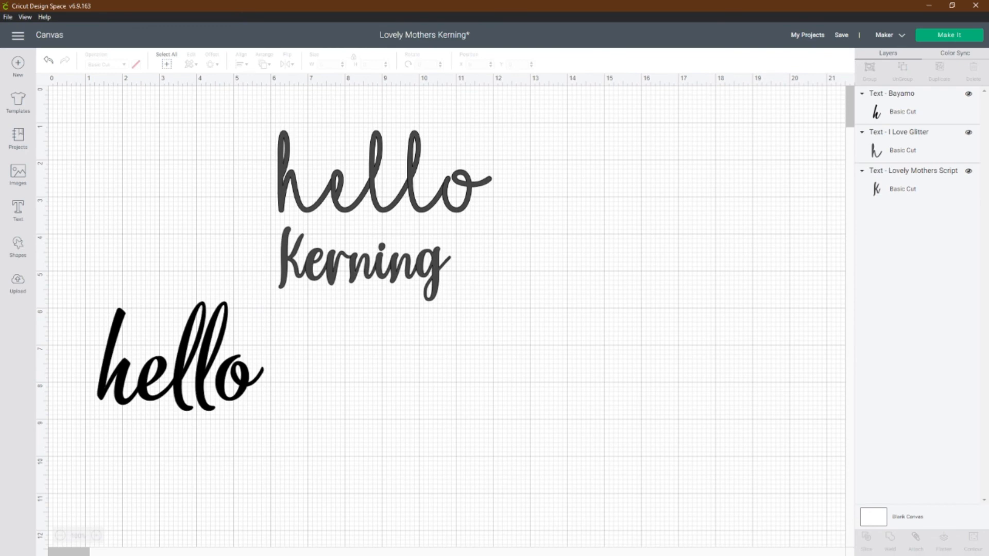
key("alt+Tab")
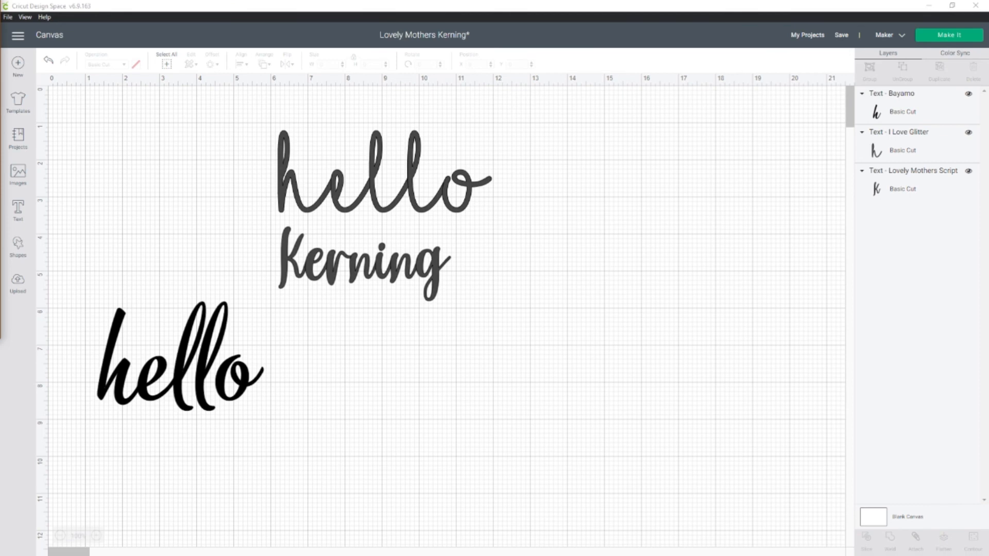
key("alt+Tab")
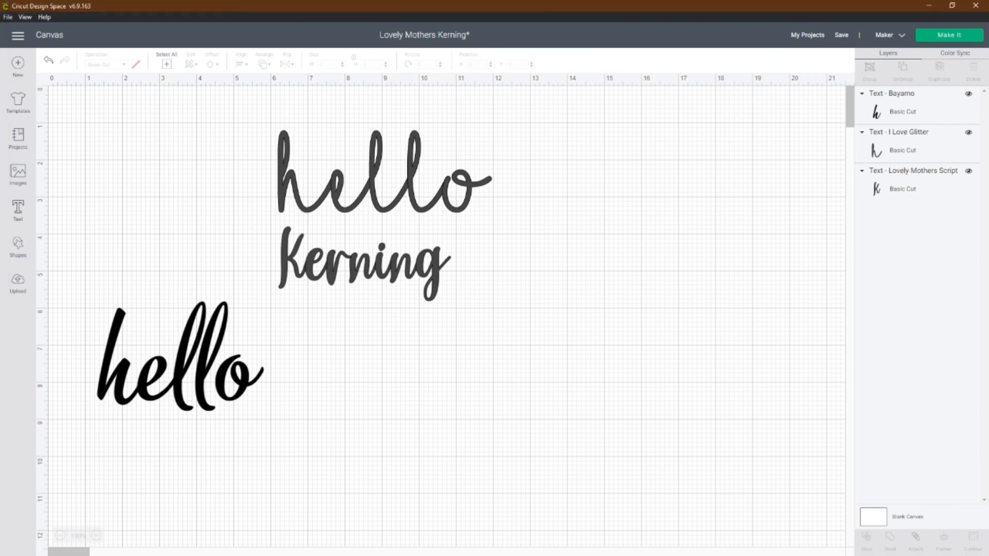
Step: Add the text "Thursday" and set its font to Thursday Type, searching "thursday" with the Only Kerned Fonts filter off
left_click(18, 209)
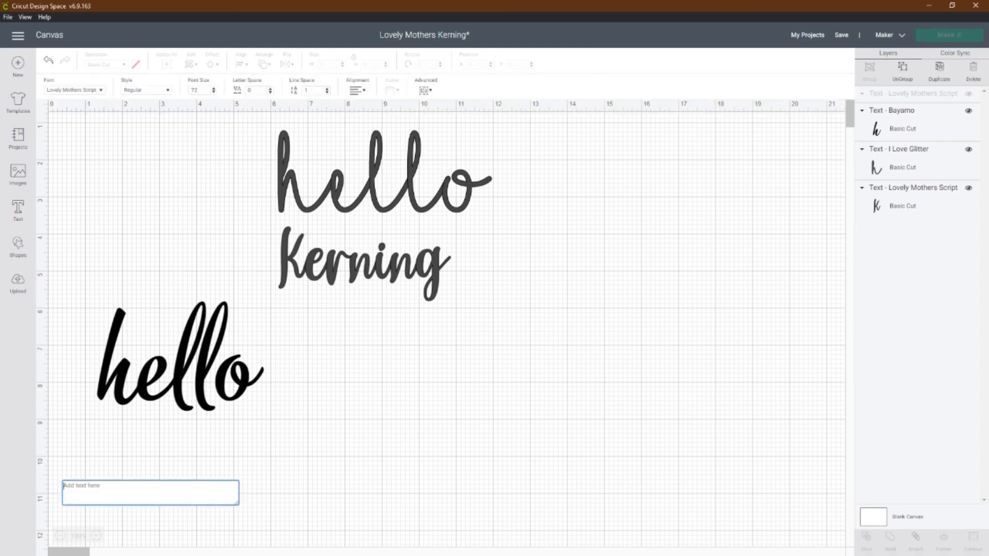
type("Thursday")
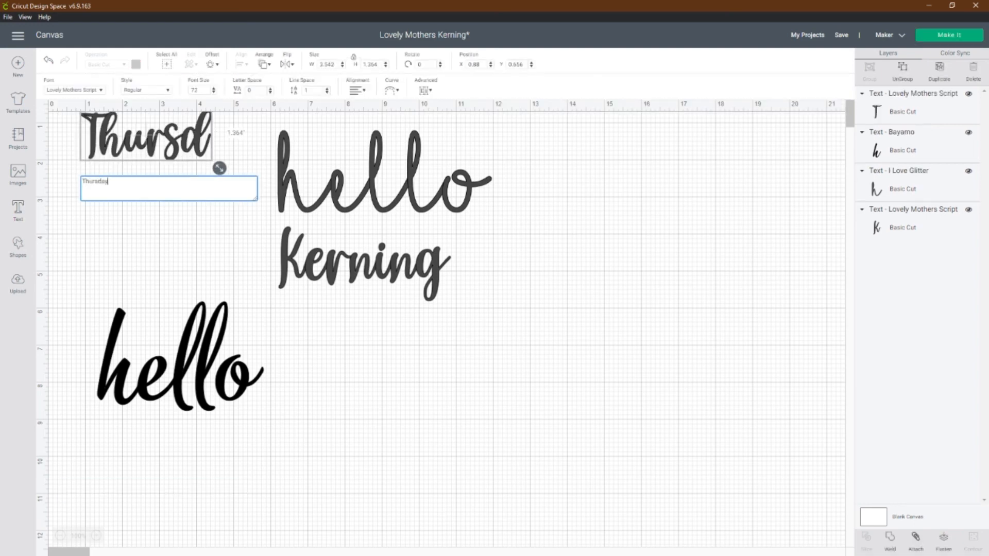
left_click(75, 90)
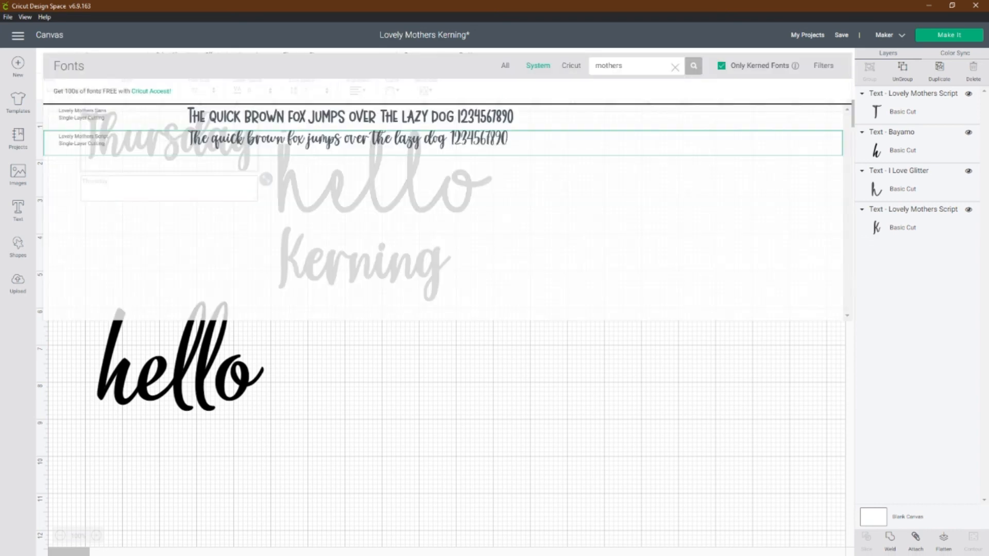
double_click(608, 66)
type("thursday")
key("Return")
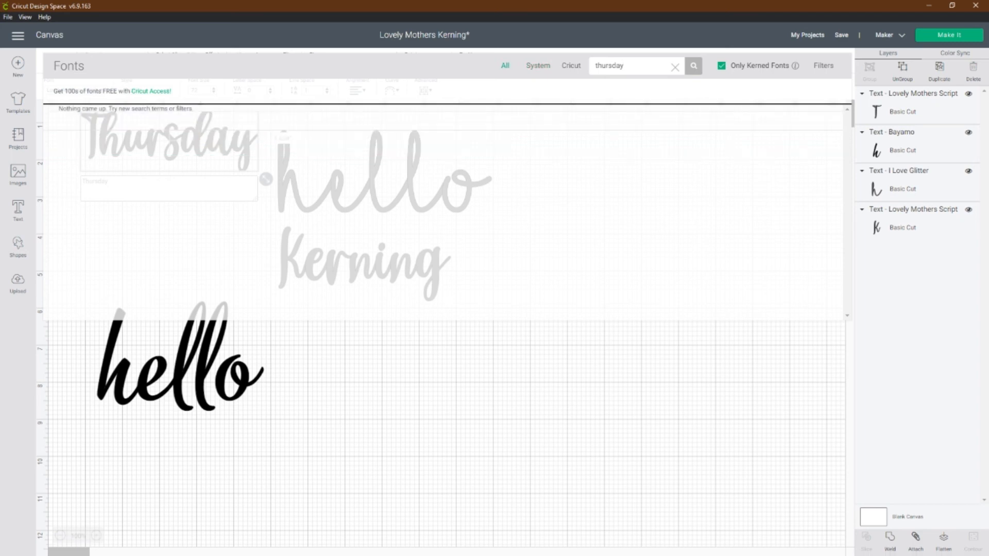
left_click(721, 66)
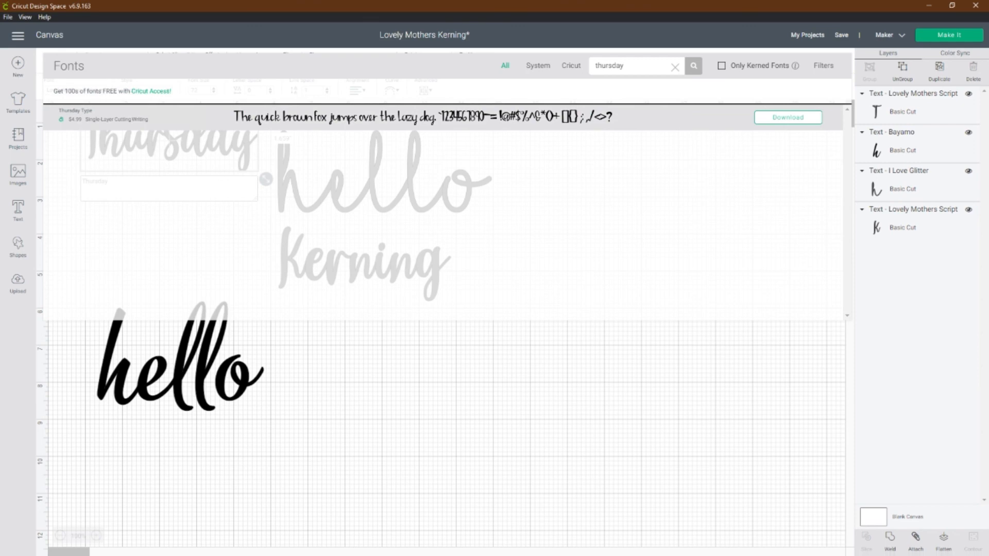
left_click(423, 117)
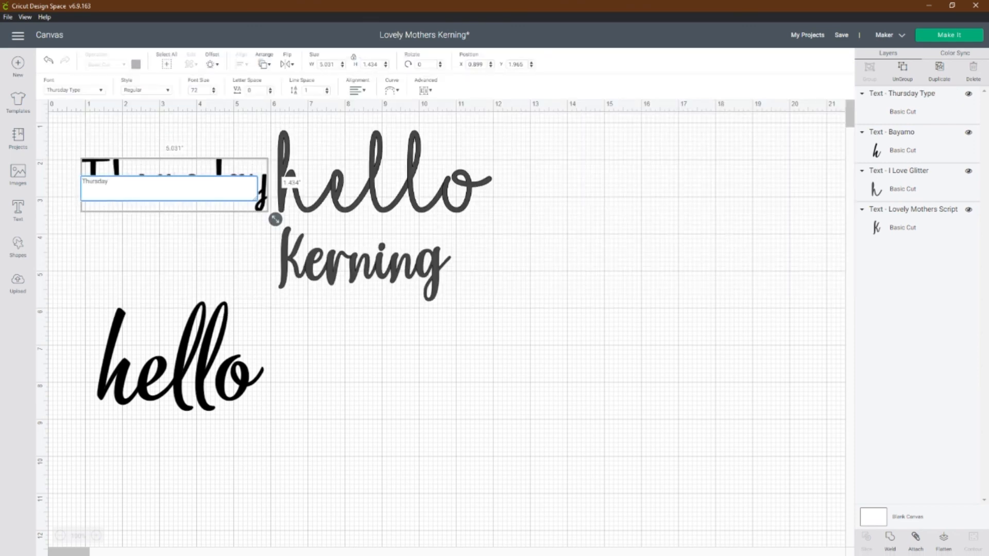
Step: Move the "Thursday" text beside the Bayamo "hello" and enlarge it to about 10.24 inches wide
left_click_drag(174, 168, 435, 346)
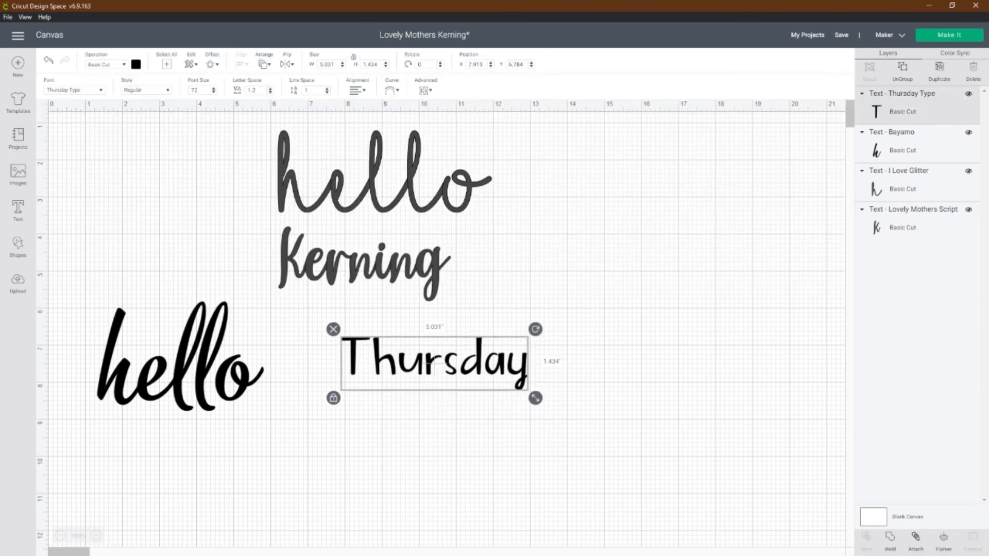
left_click_drag(535, 398, 728, 453)
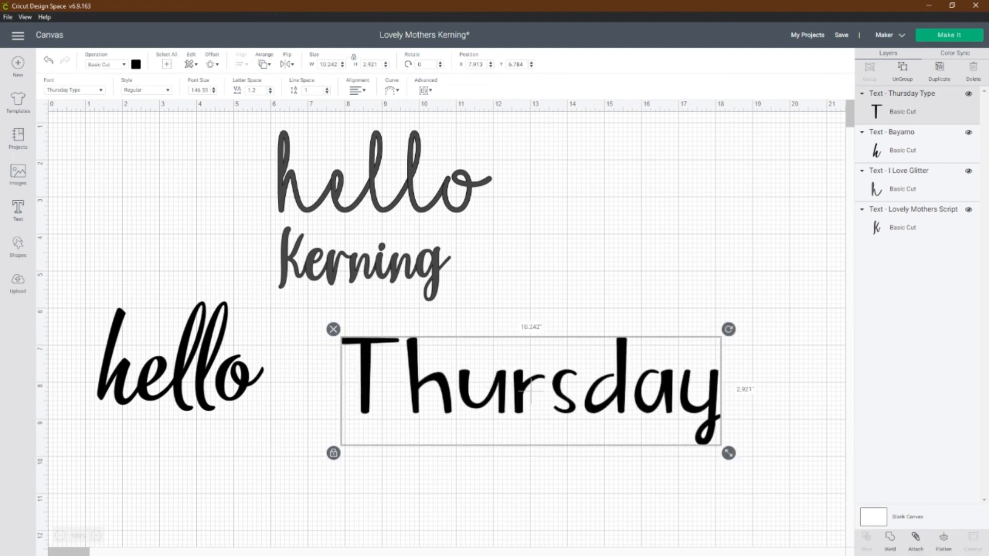
Step: Open the font list for the "Thursday" text
left_click(75, 90)
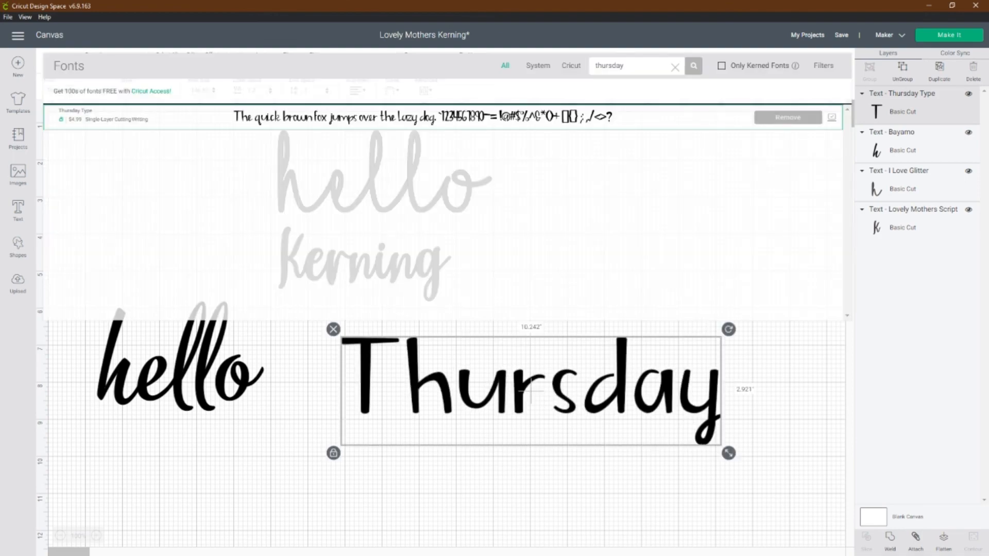